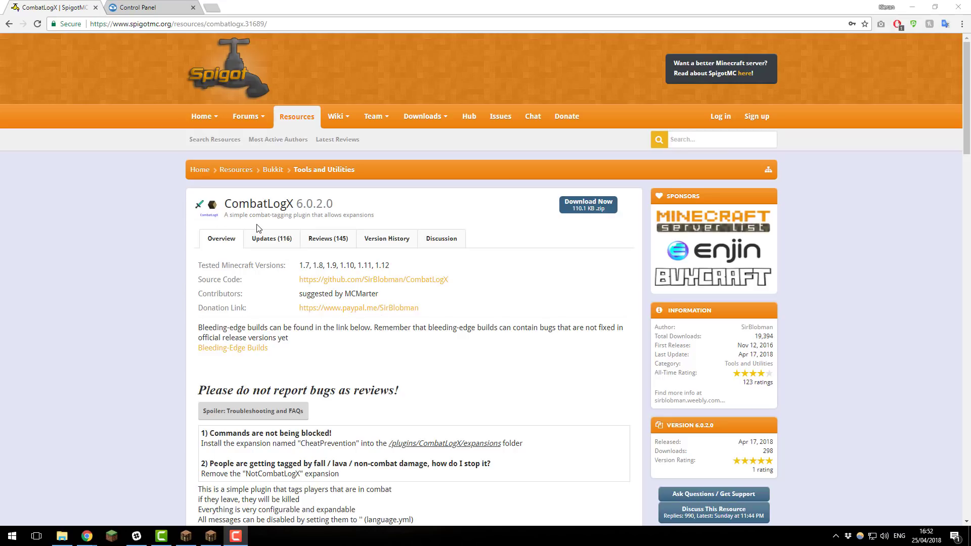
Step: Switch to Minecraft and resume the game to demonstrate the CombatLogX combat timer against the other player
left_click(186, 536)
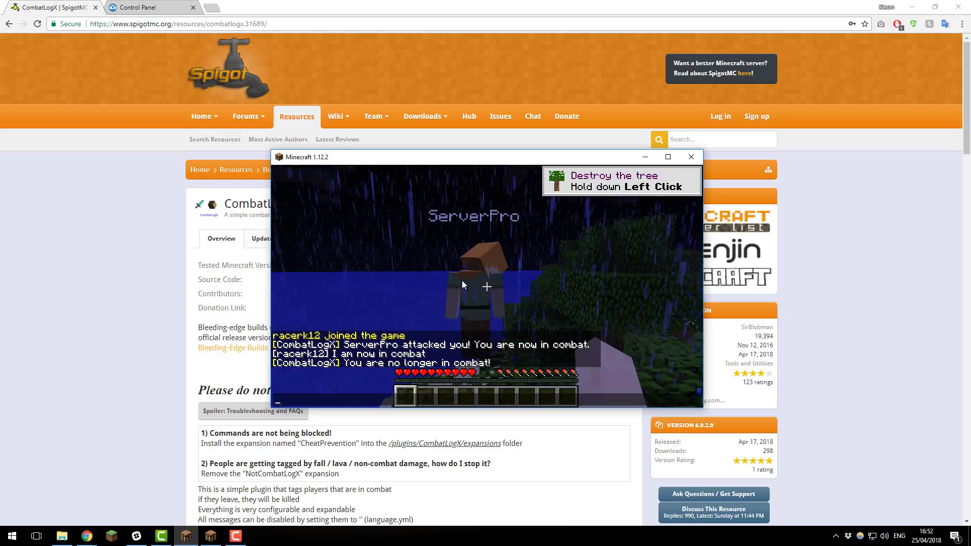
key("Escape")
left_click(486, 287)
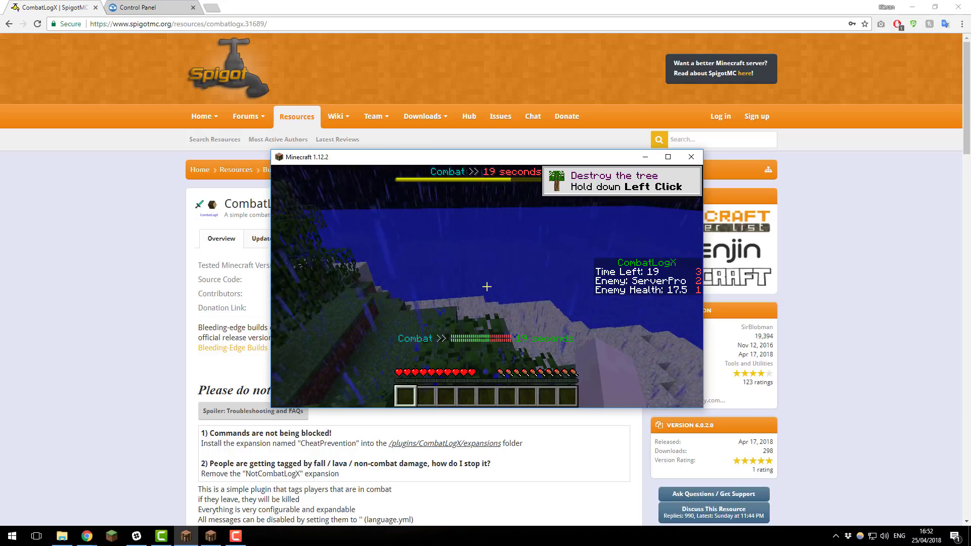
key("t")
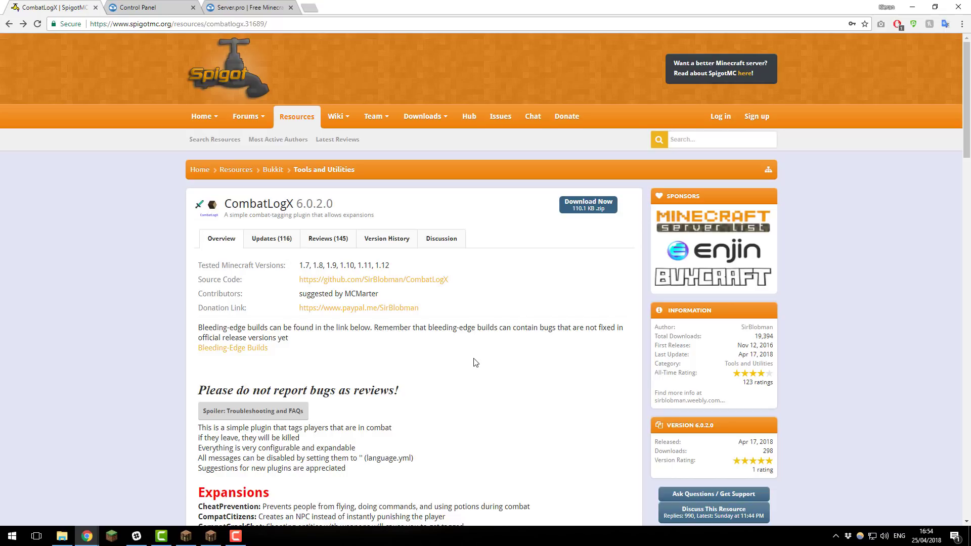
Step: Review the CombatLogX 6.0.2.0 resource page and download the plugin to the Desktop as CombatLogX.zip
scroll(475, 363, "down", 4)
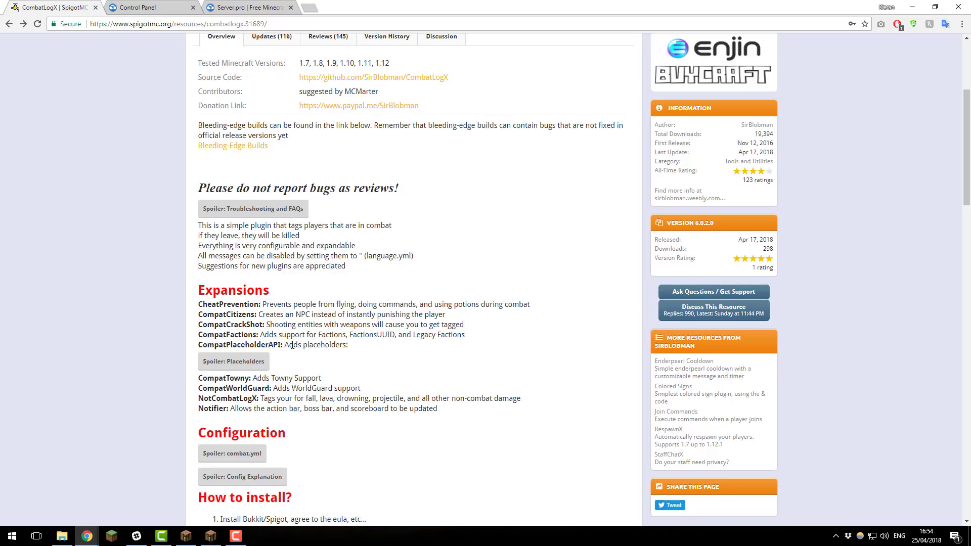
scroll(292, 345, "up", 2)
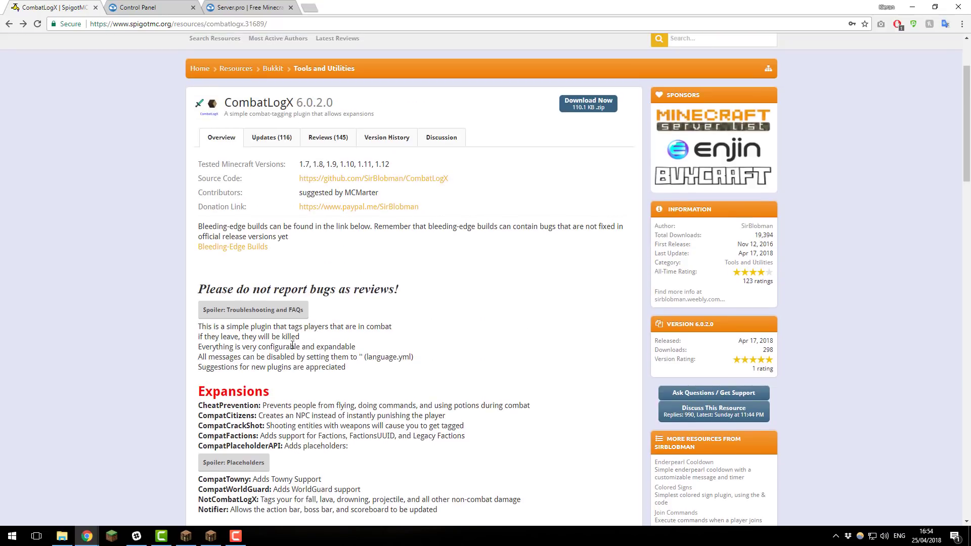
scroll(293, 345, "up", 2)
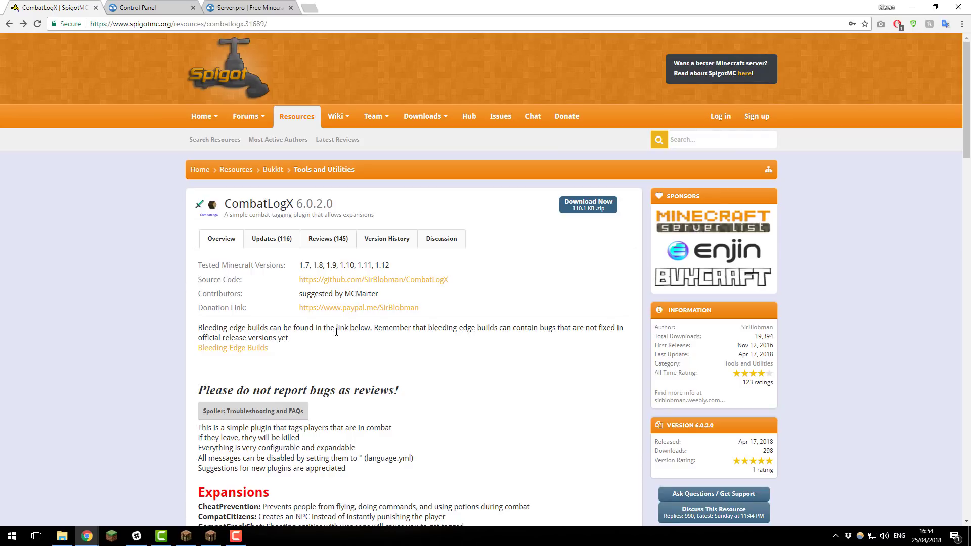
left_click(601, 212)
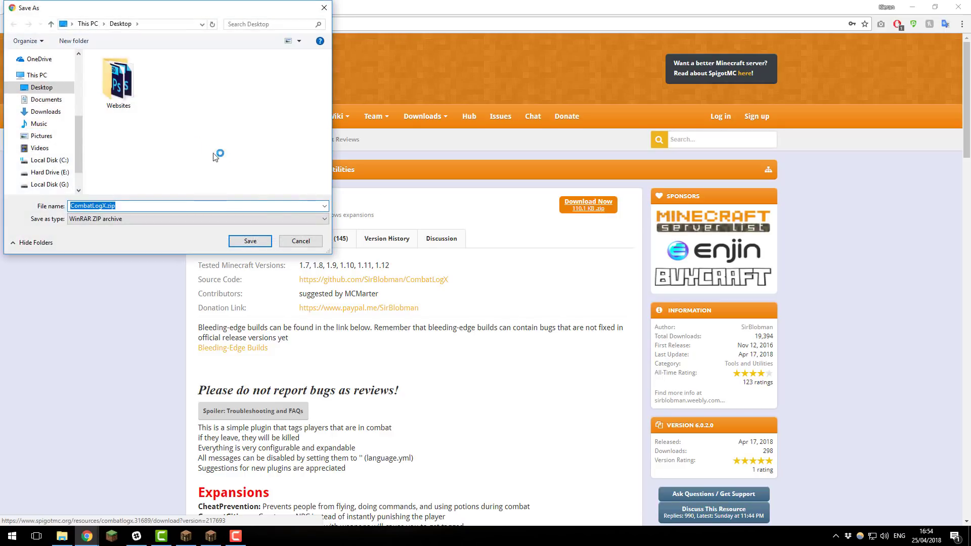
left_click(255, 245)
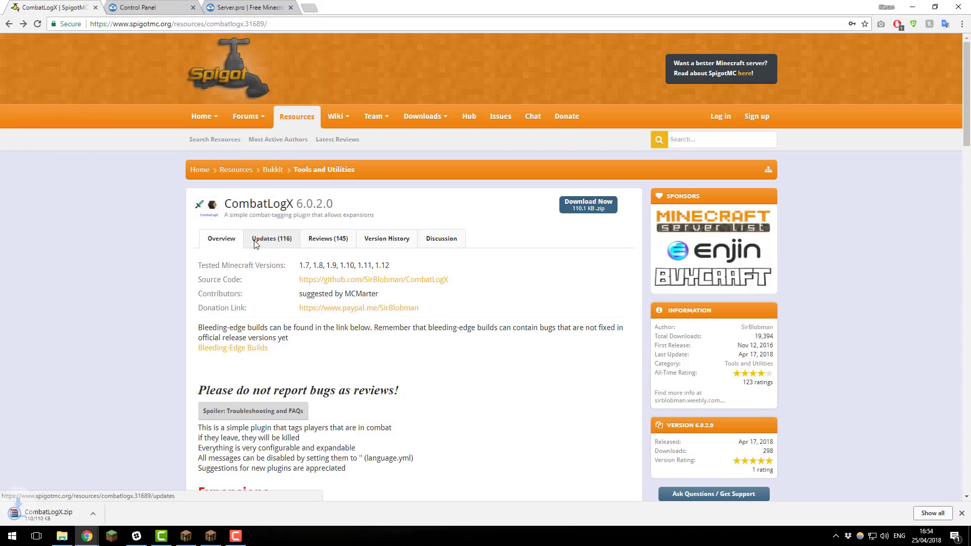
Step: Power off the Minecraft server in its control panel and open its plugins folder
left_click(152, 8)
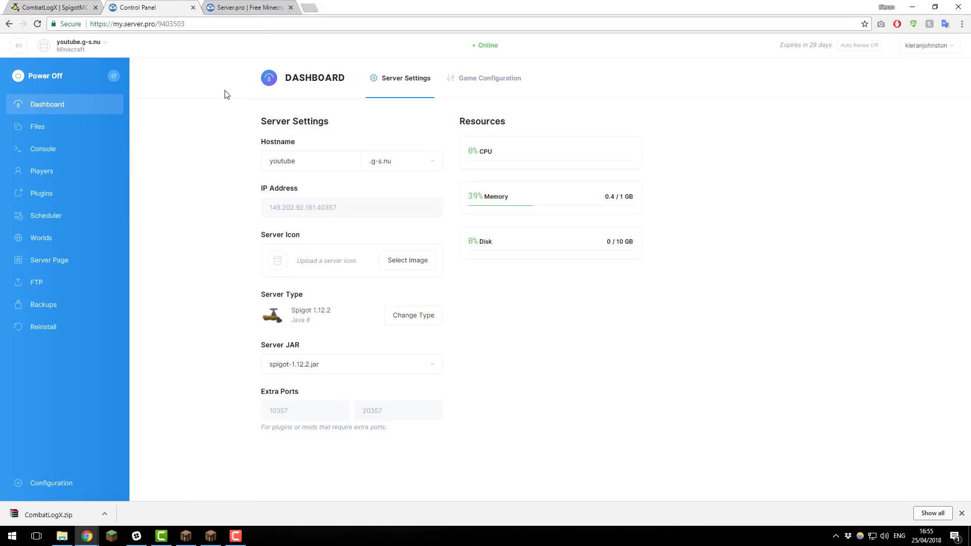
left_click(18, 79)
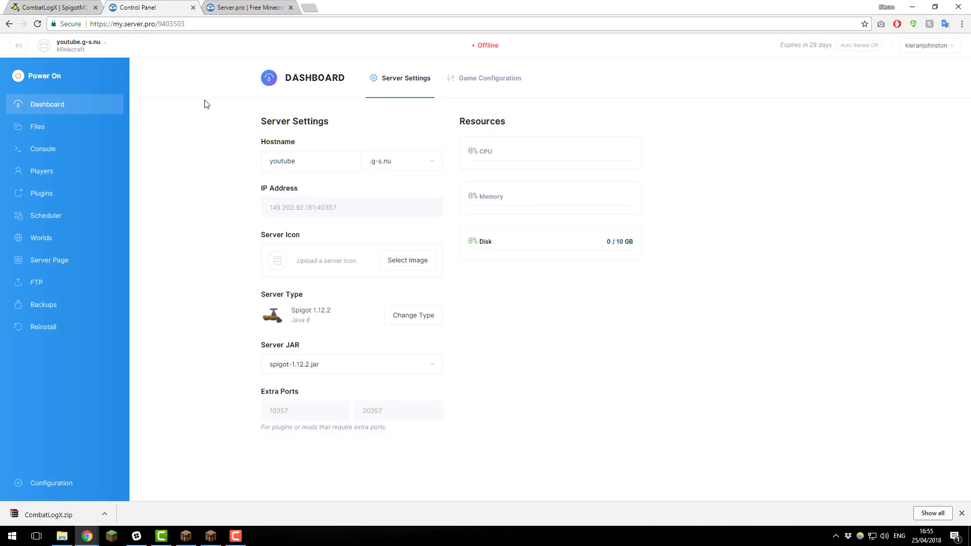
left_click(36, 128)
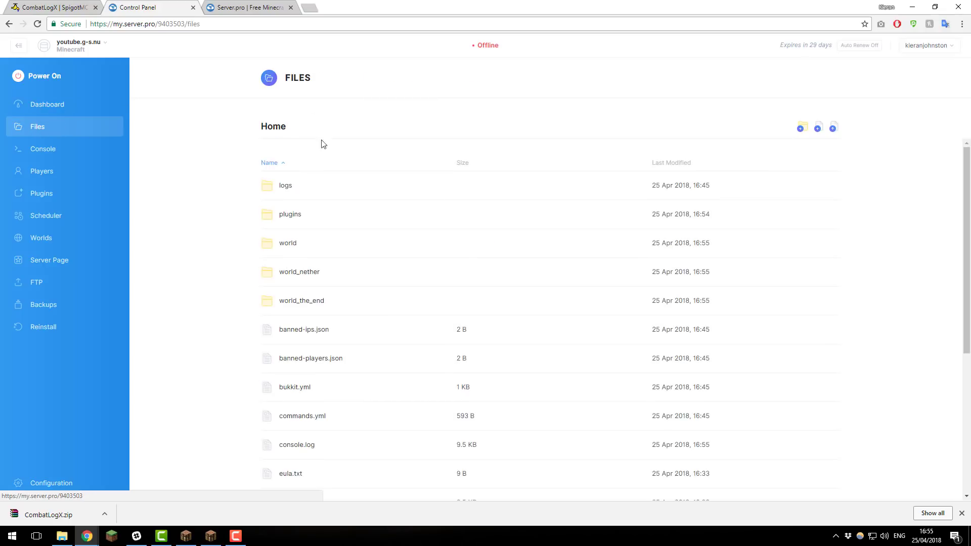
left_click(291, 215)
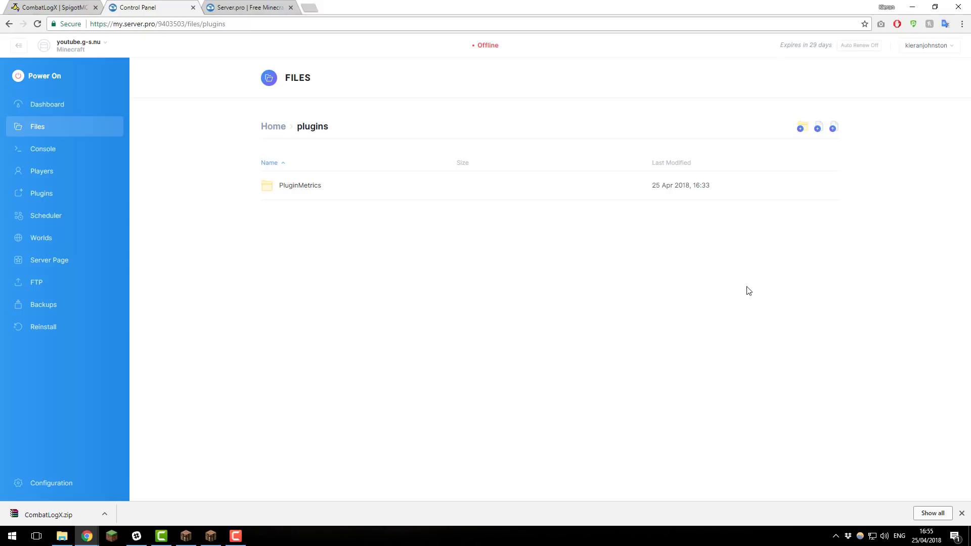
Step: Upload CombatLogX.zip from the Desktop into the server's plugins folder
left_click(833, 130)
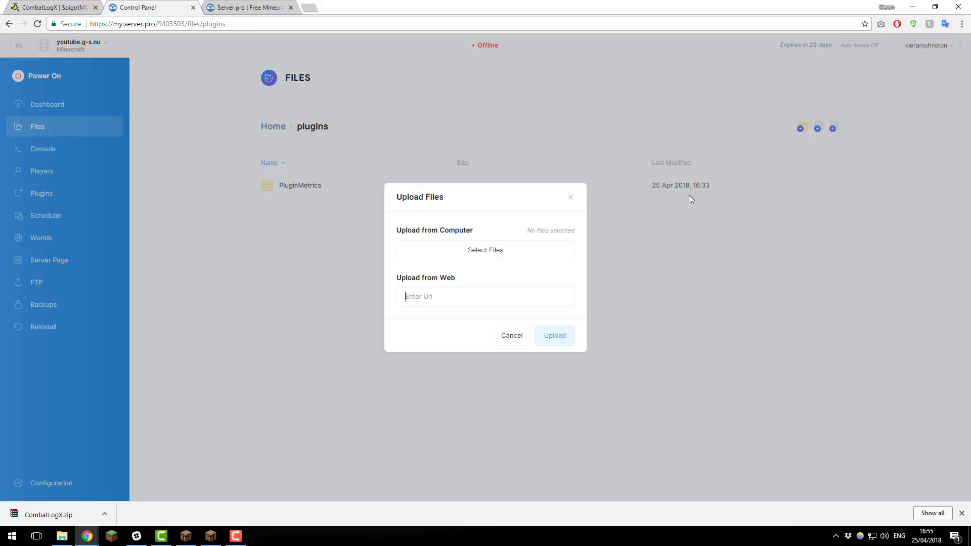
left_click(485, 257)
left_click(247, 105)
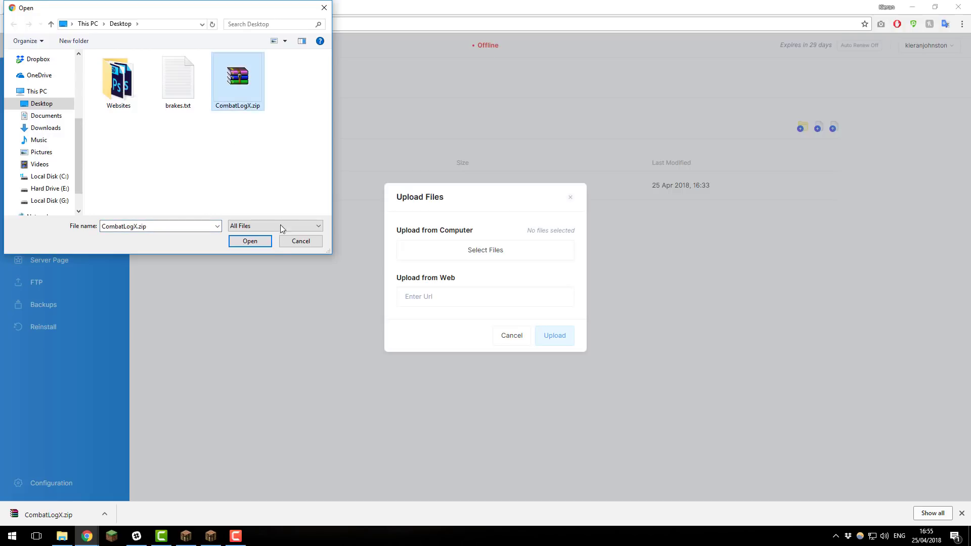
left_click(266, 244)
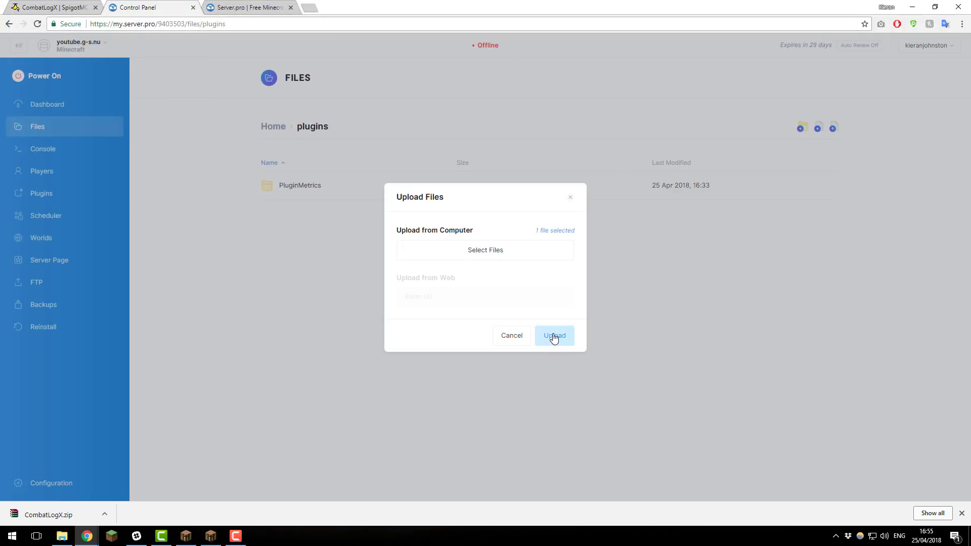
left_click(555, 339)
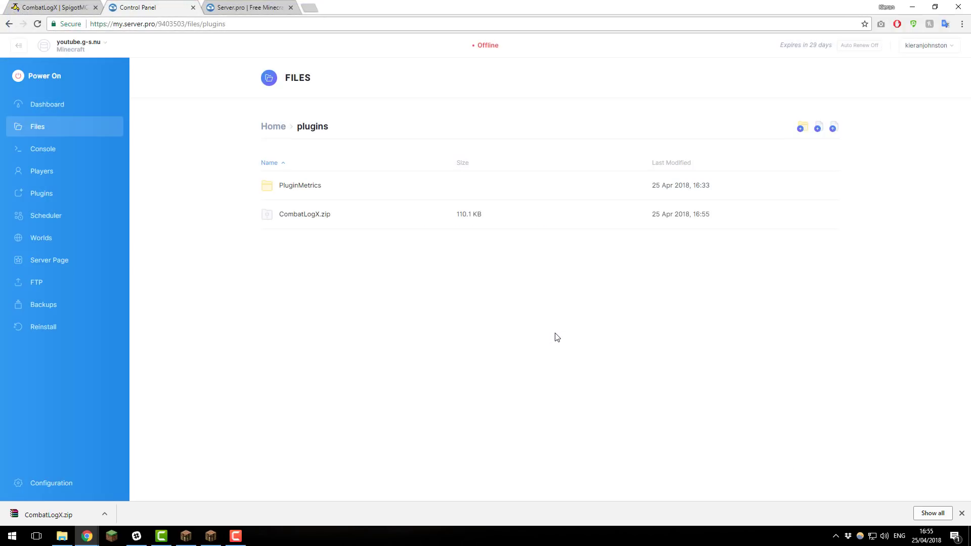
Step: Extract CombatLogX.zip inside the plugins folder and delete the zip archive
left_click(521, 223)
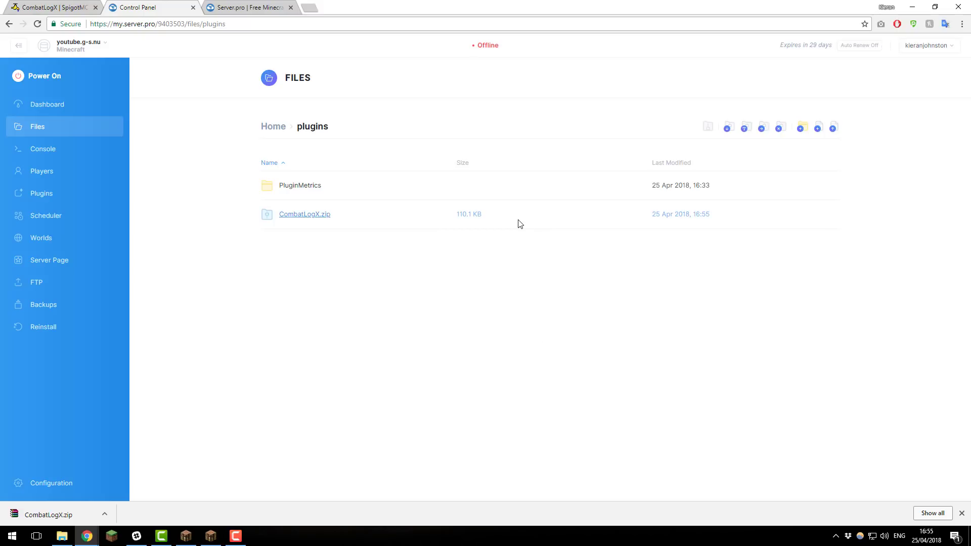
left_click(706, 127)
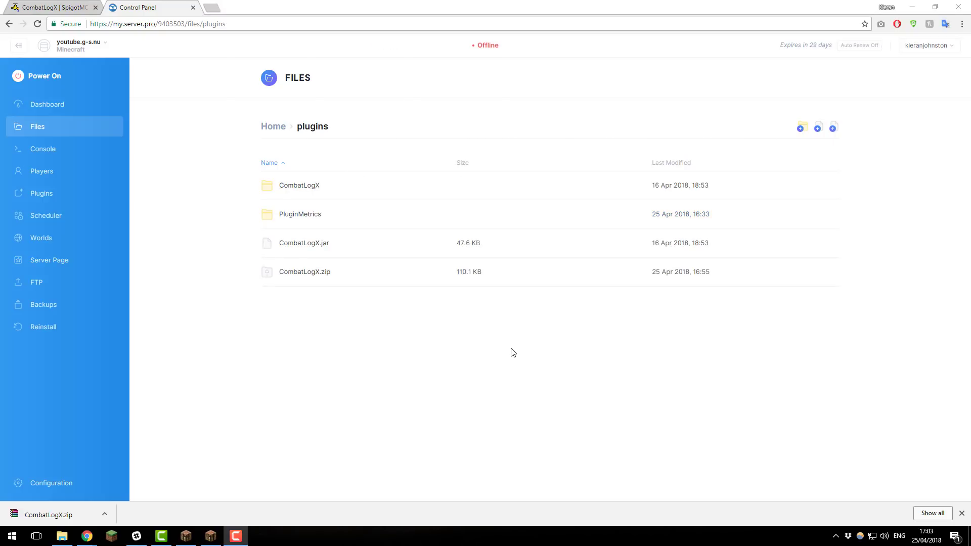
left_click(444, 278)
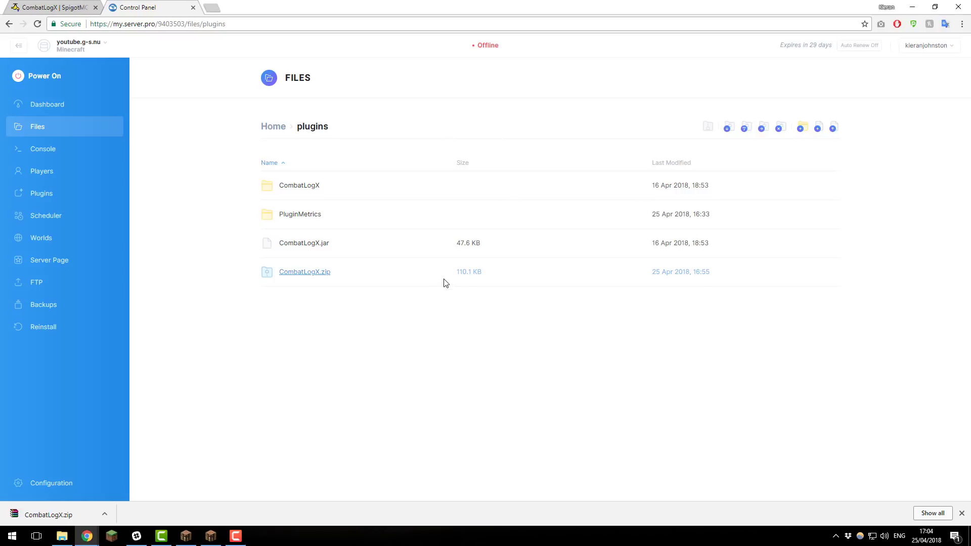
left_click(779, 127)
left_click(555, 302)
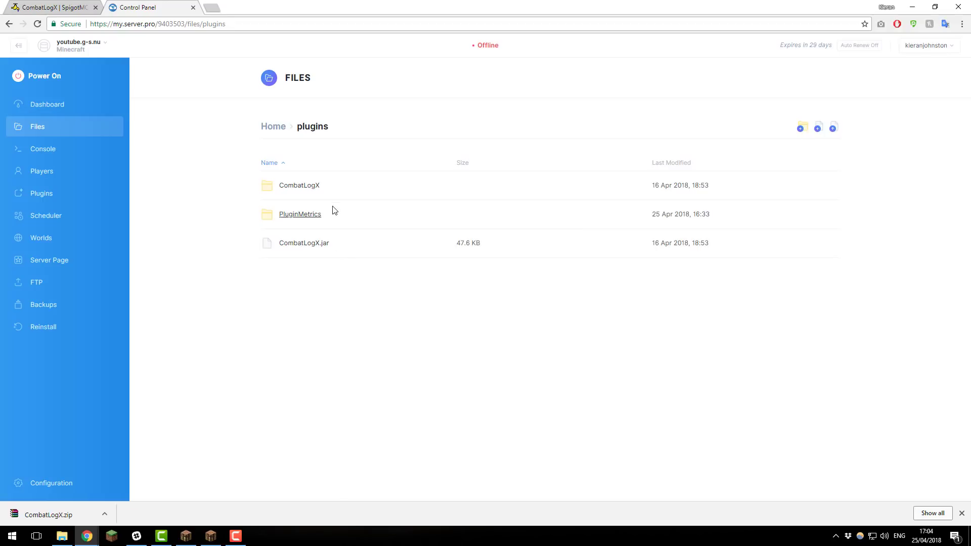
Step: Check the expansions folder inside the CombatLogX folder and power the server back on
left_click(304, 186)
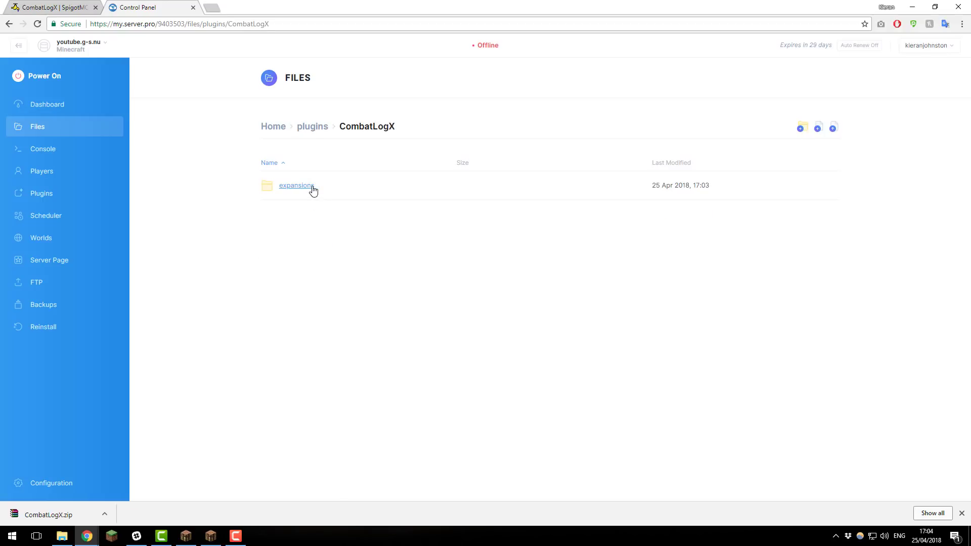
left_click(312, 189)
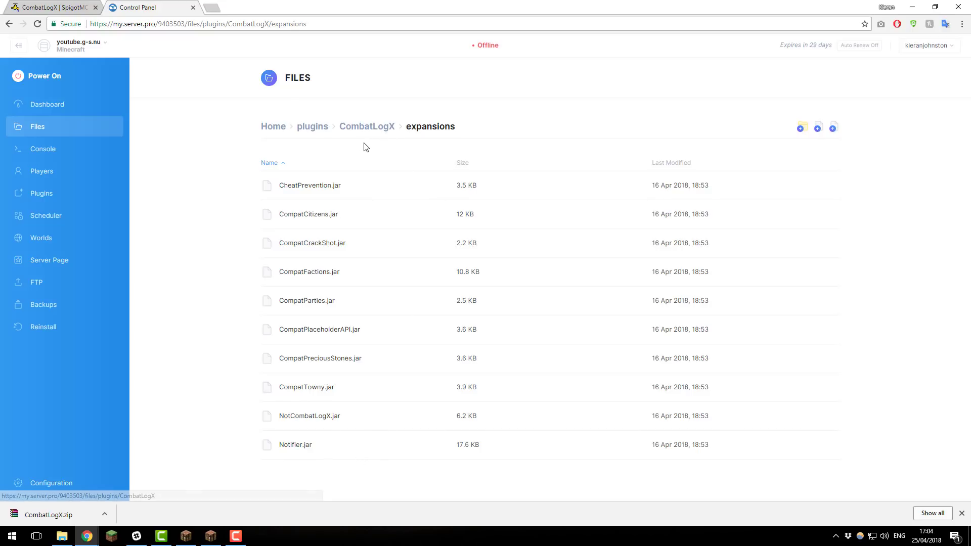
left_click(16, 76)
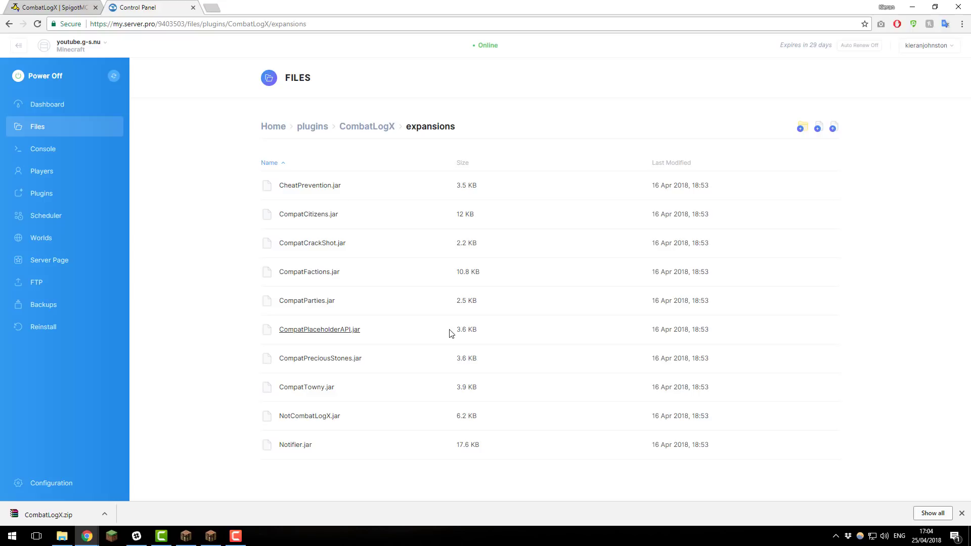
Step: Open the server console, then attack the other player in Minecraft to test the plugin's combat tagging
left_click(85, 151)
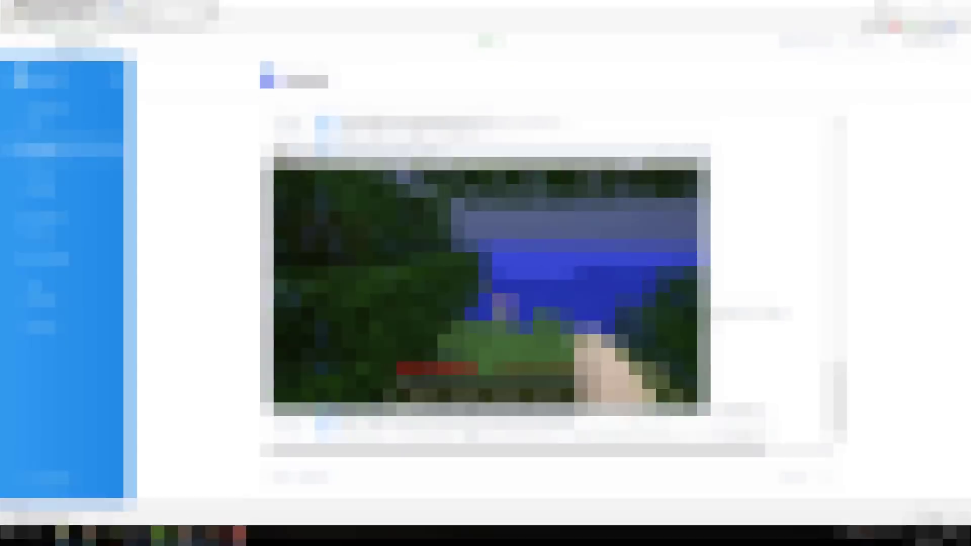
key("w")
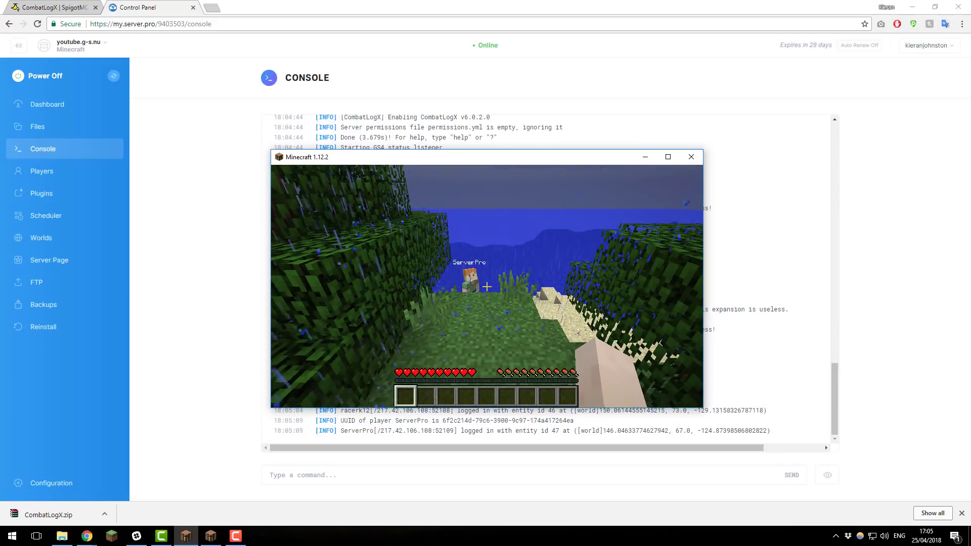
key("w")
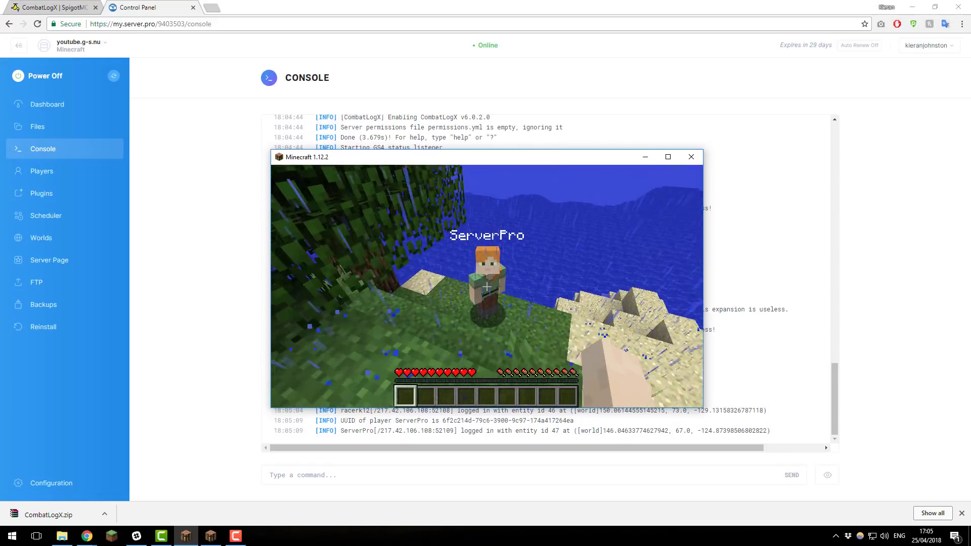
left_click(487, 287)
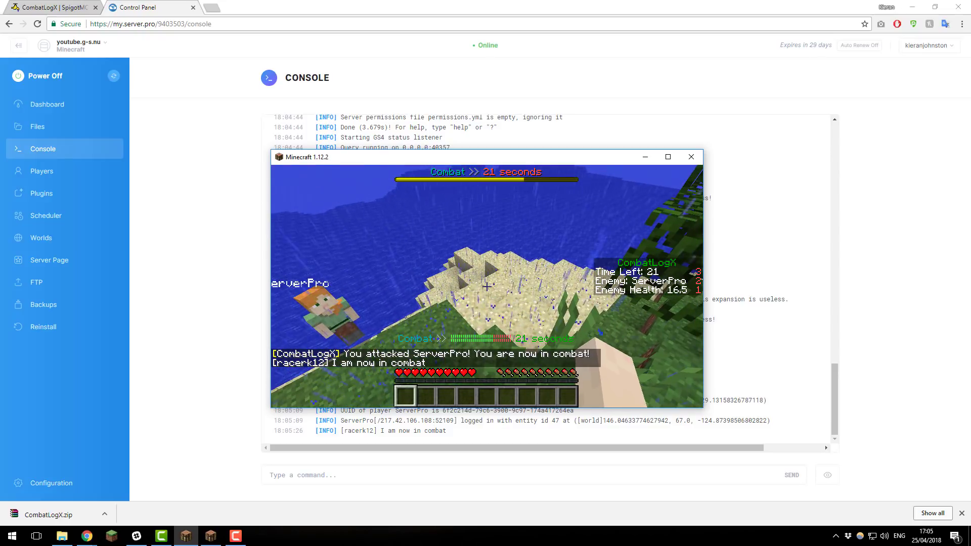
key("Escape")
key("Escape")
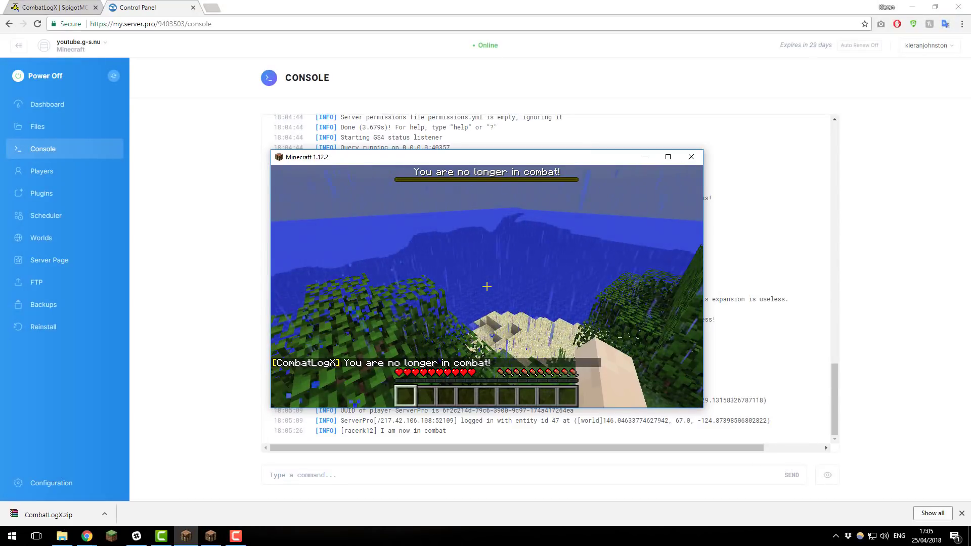
Step: Leave Minecraft for the server control panel and open the CombatLogX folder within the server's plugins
key("Escape")
left_click(202, 254)
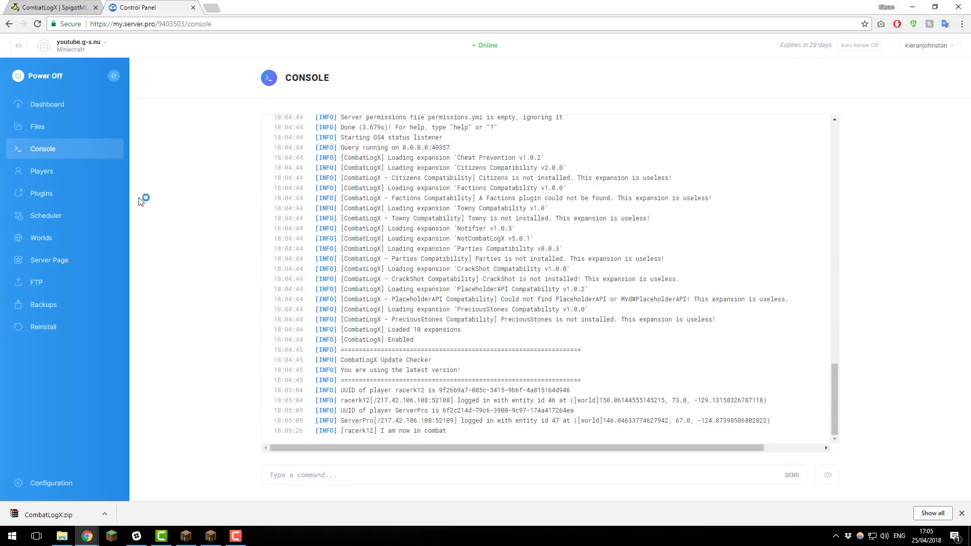
left_click(80, 132)
left_click(290, 215)
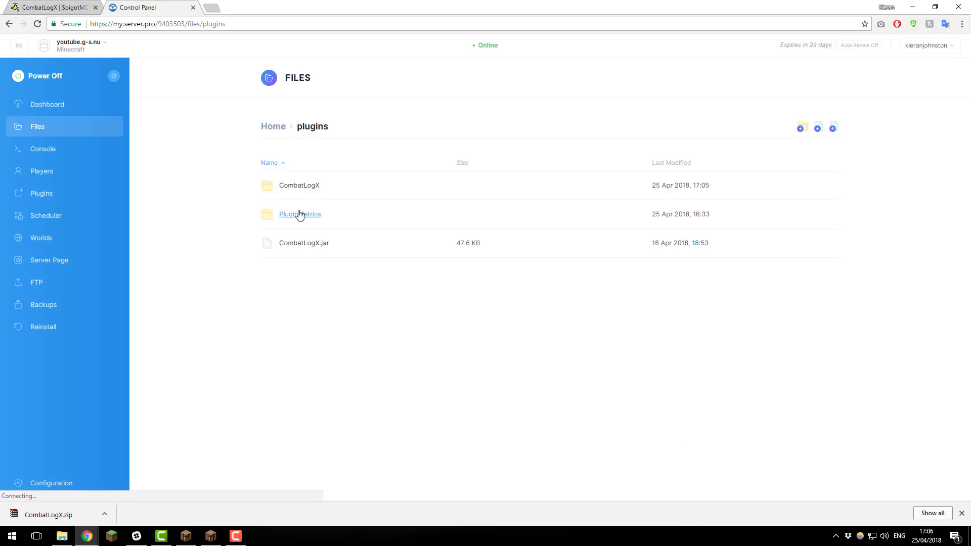
left_click(304, 187)
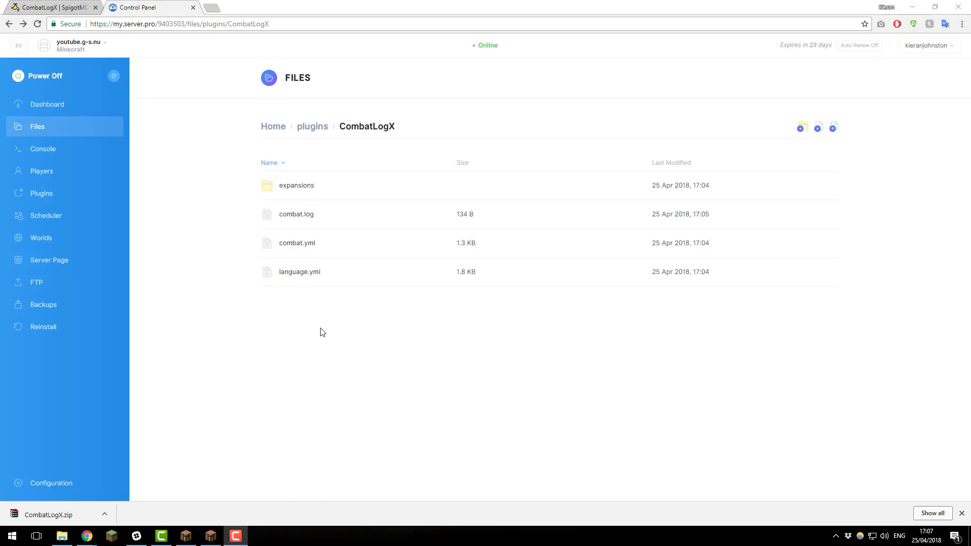
Step: Open language.yml, look through the CombatLogX messages and save the file
left_click(313, 278)
left_click(312, 277)
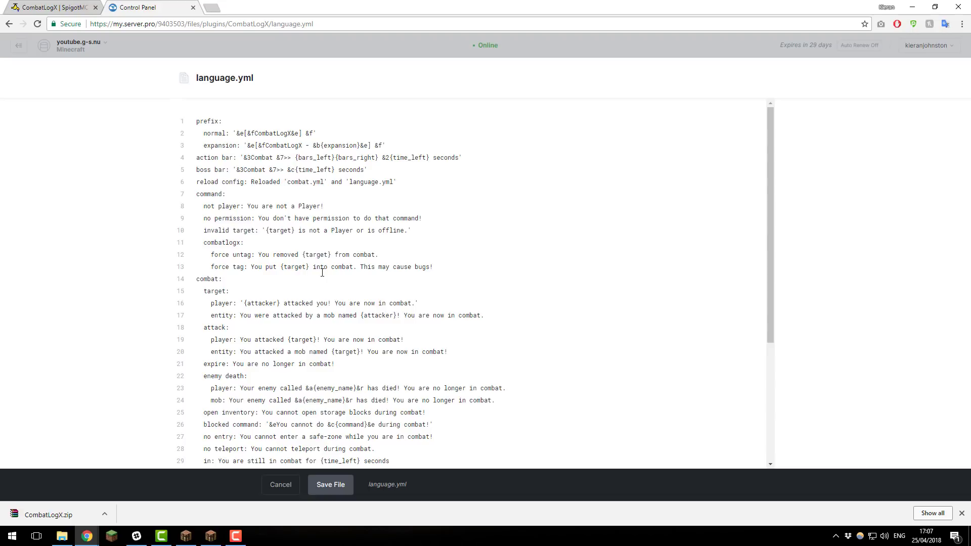
scroll(322, 272, "down", 4)
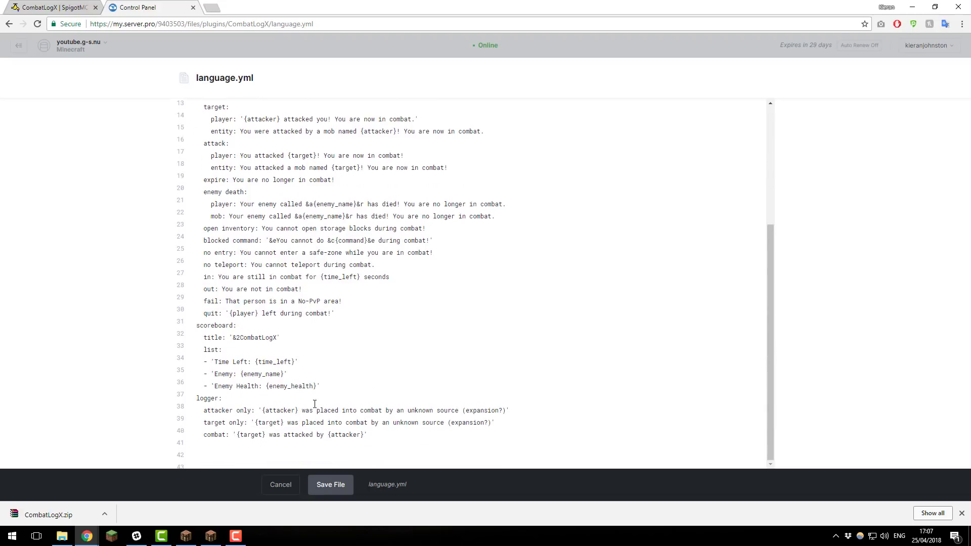
scroll(276, 413, "up", 4)
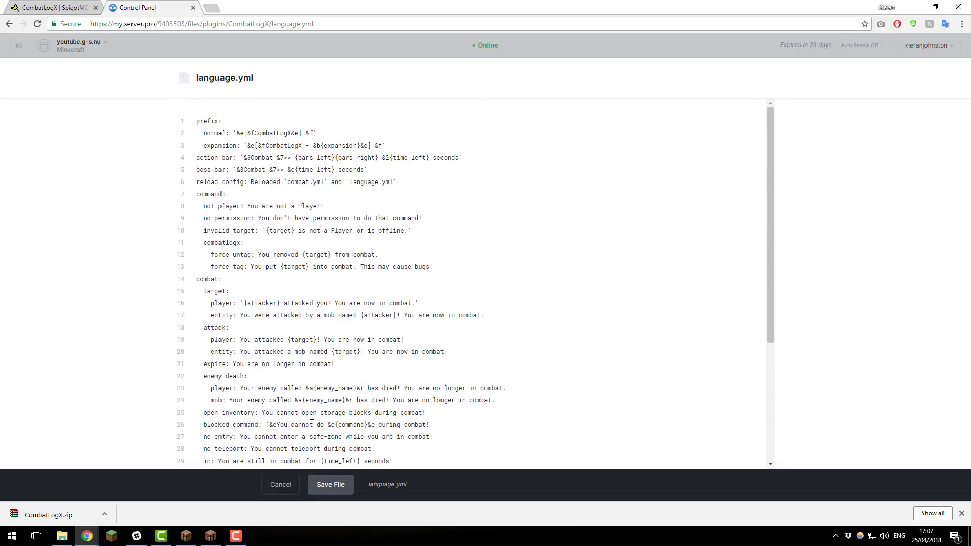
left_click(330, 486)
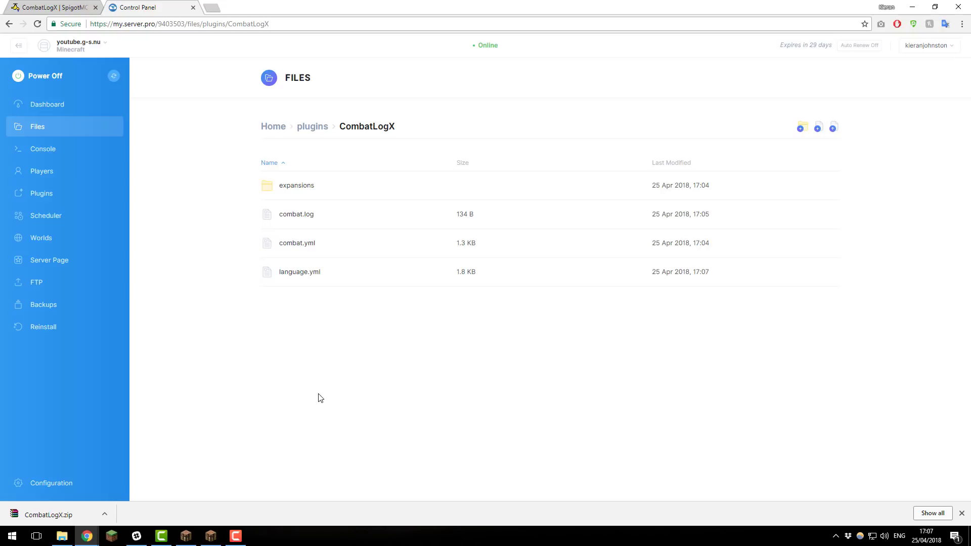
Step: Open combat.yml in the CombatLogX folder and set the broadcast enable message option to false
left_click(298, 244)
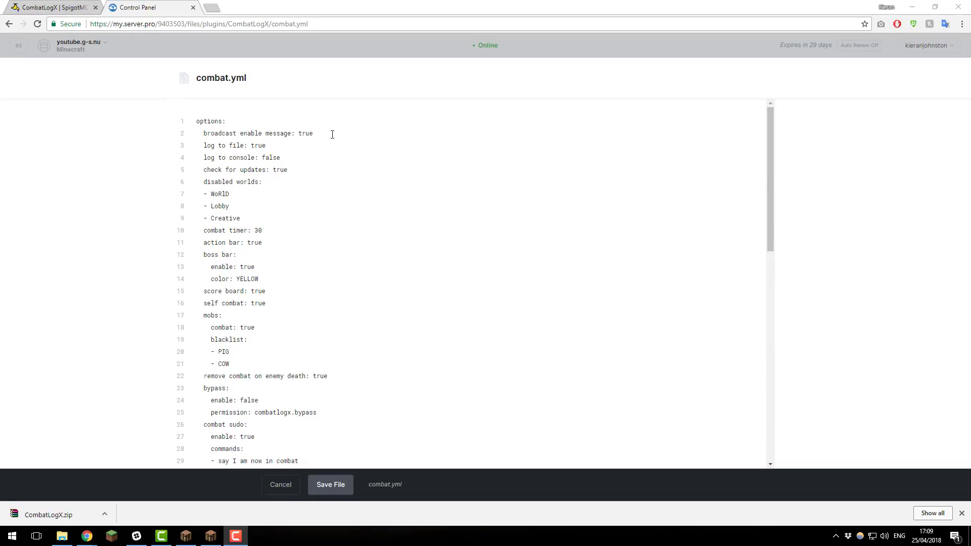
double_click(310, 133)
type("false")
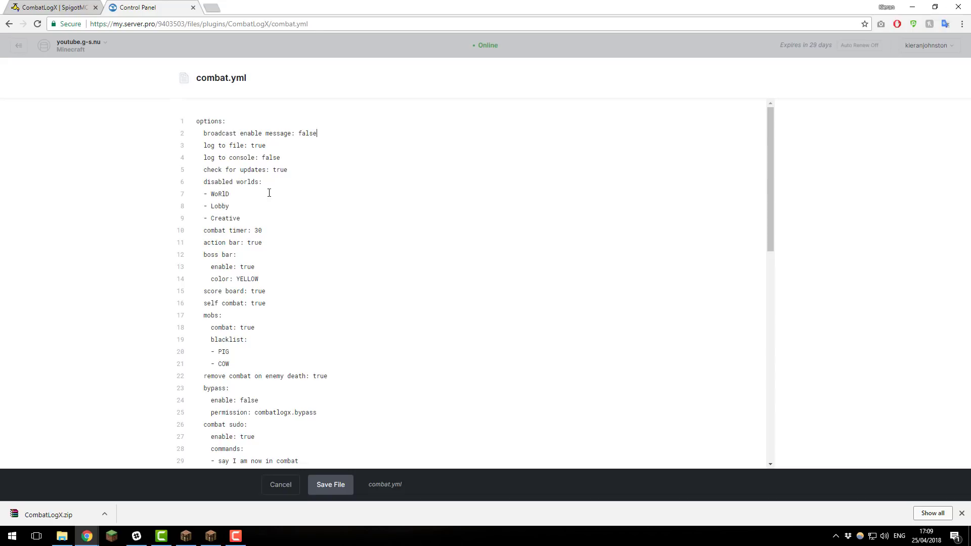
Step: Replace the Creative entry under disabled worlds with woRld and set the combat timer to 10
left_click_drag(241, 218, 194, 187)
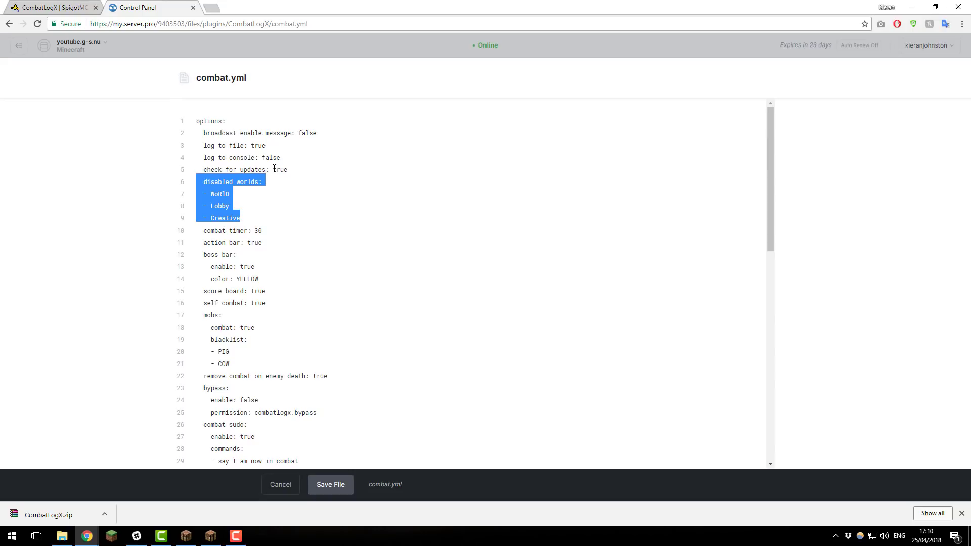
left_click(254, 211)
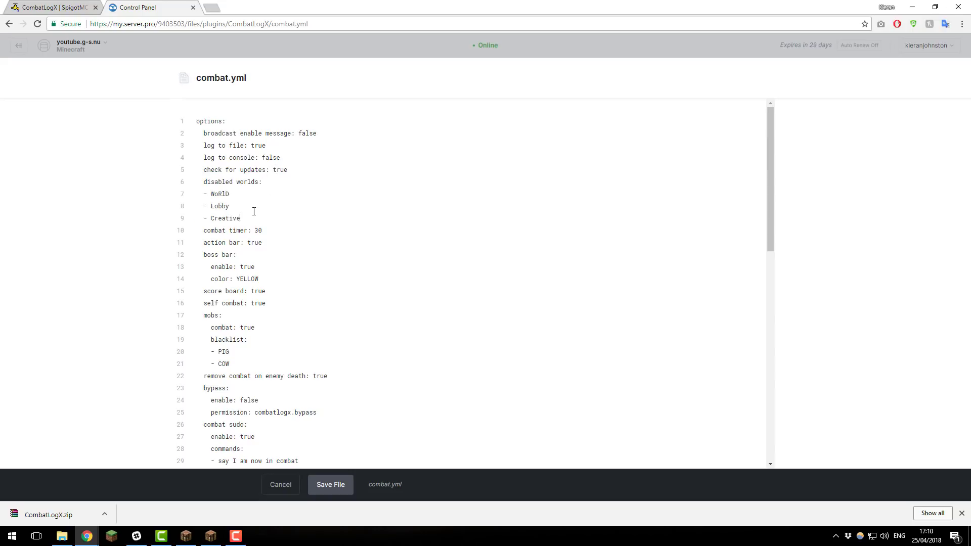
double_click(223, 216)
type("world")
left_click(223, 216)
key("BackSpace")
type("Rld")
left_click_drag(266, 232, 254, 231)
type("10")
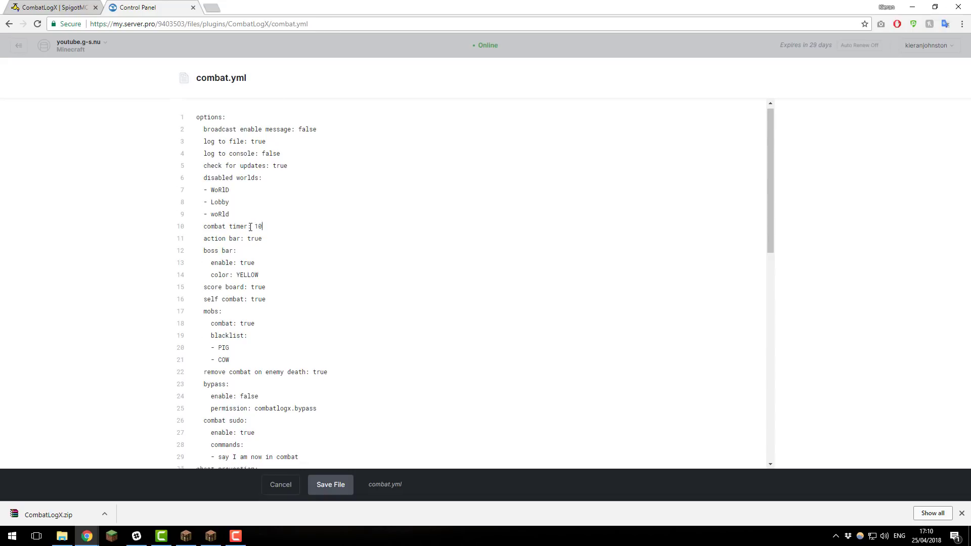
Step: Add a serverpro entry after home in the blocked commands list under cheat prevention
scroll(255, 228, "down", 2)
scroll(252, 227, "up", 1)
scroll(255, 212, "down", 1)
scroll(255, 212, "down", 3)
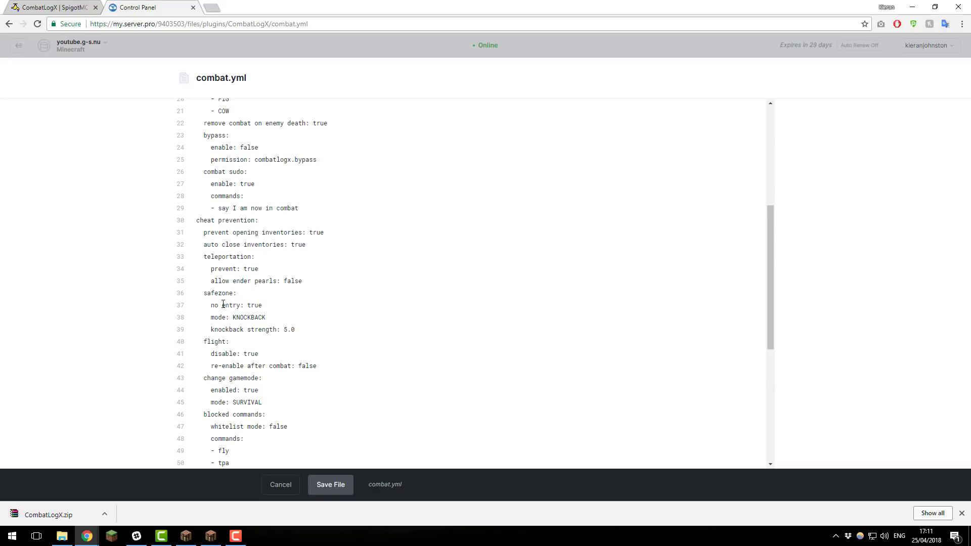
scroll(223, 304, "down", 3)
scroll(220, 301, "up", 2)
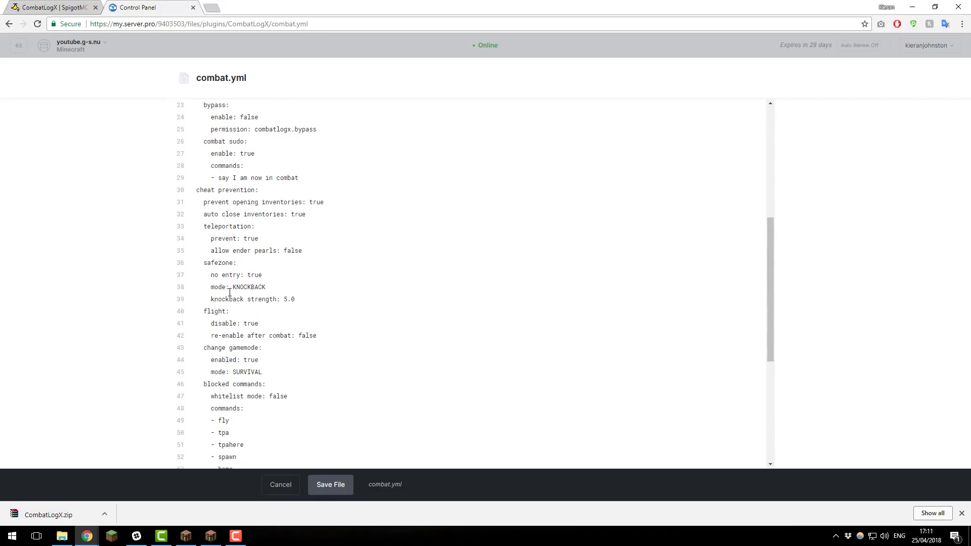
scroll(227, 289, "down", 3)
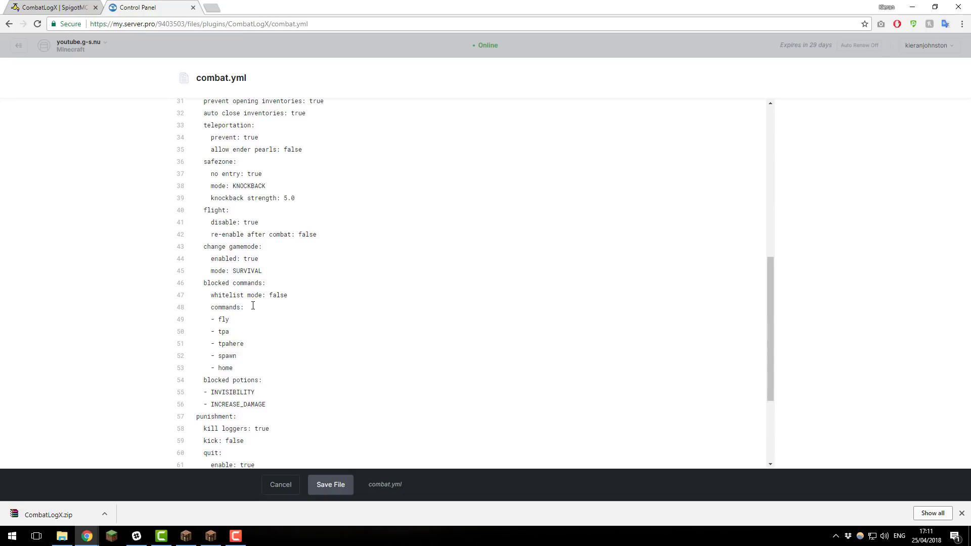
left_click(243, 367)
key("Return")
scroll(244, 367, "down", 3)
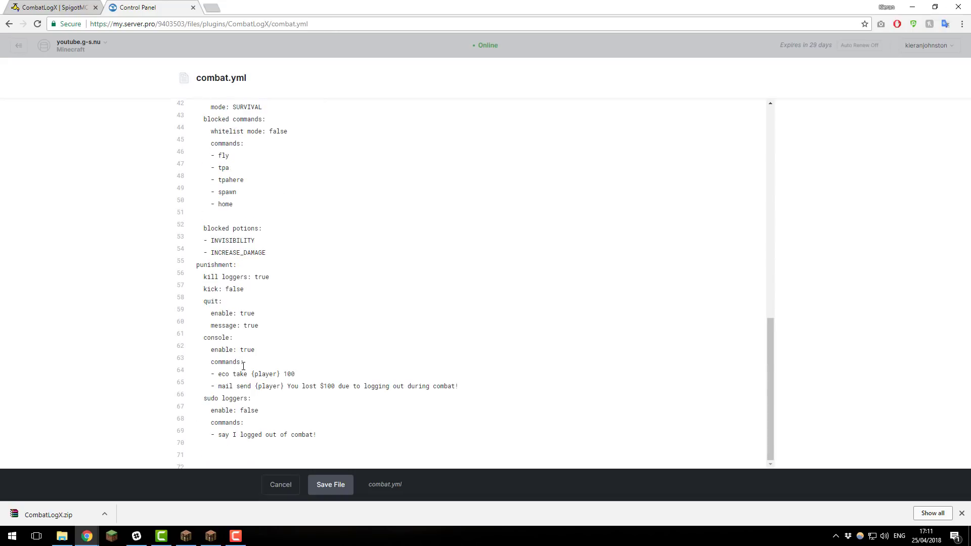
type("- serverpro")
Step: Remove the spawn entry and its leftover blank line from the blocked commands list
left_click_drag(237, 192, 197, 198)
key("BackSpace")
key("BackSpace")
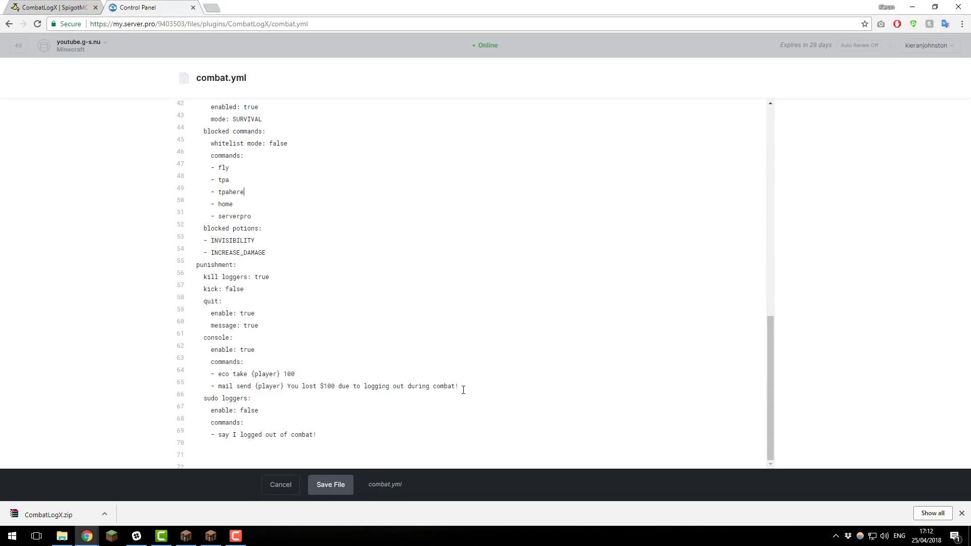
Step: Replace "mail send" with "say" in the second console command of the punishment section
left_click_drag(464, 390, 200, 375)
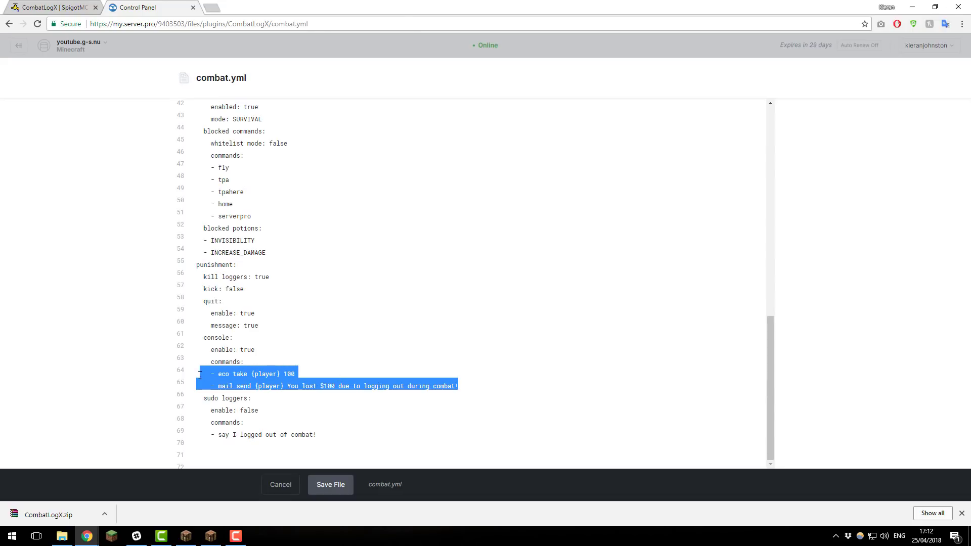
double_click(229, 388)
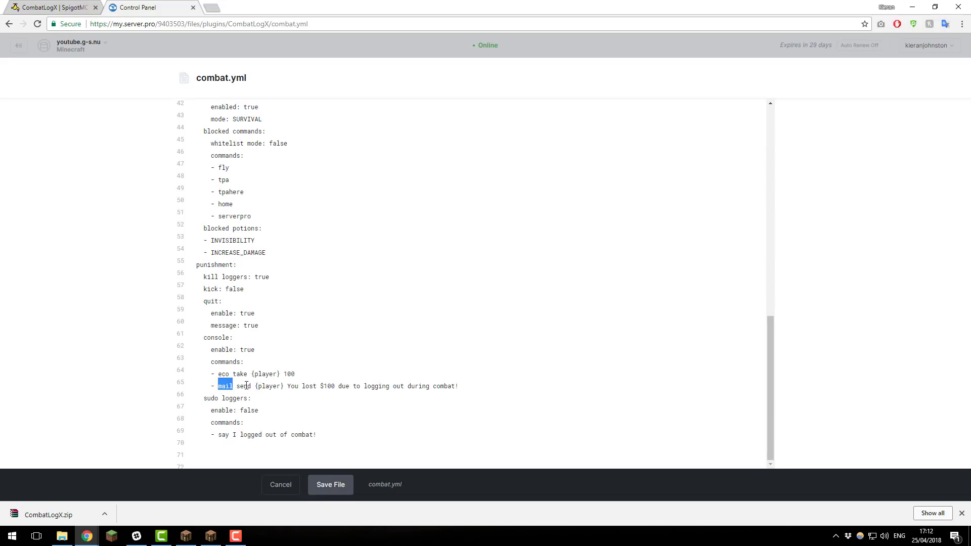
left_click_drag(253, 386, 218, 388)
key("BackSpace")
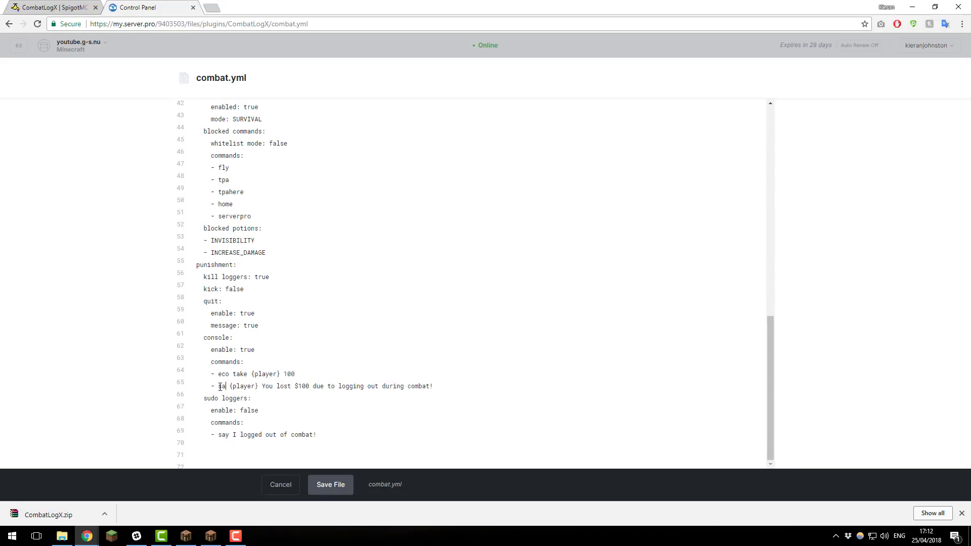
type("say")
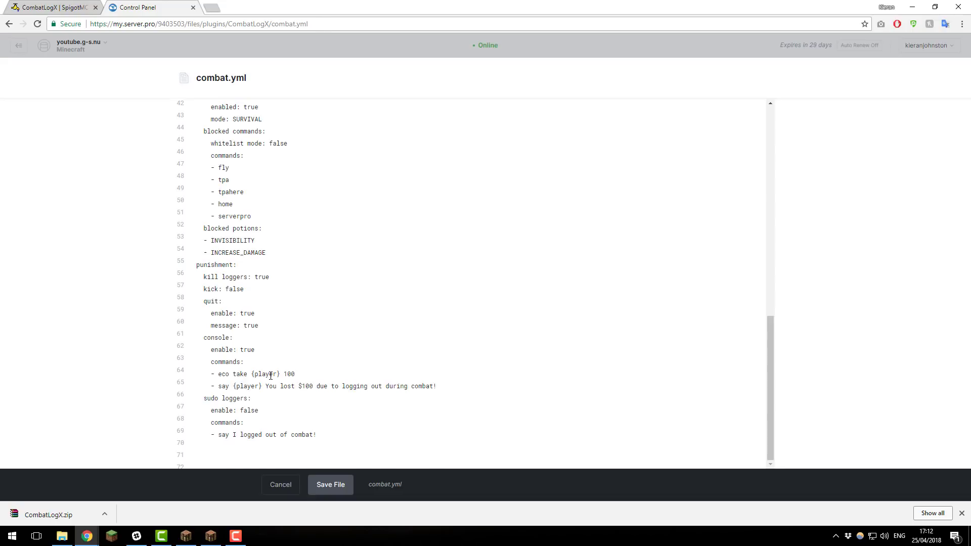
Step: Save combat.yml and restart the server to apply the new configuration
scroll(271, 376, "up", 10)
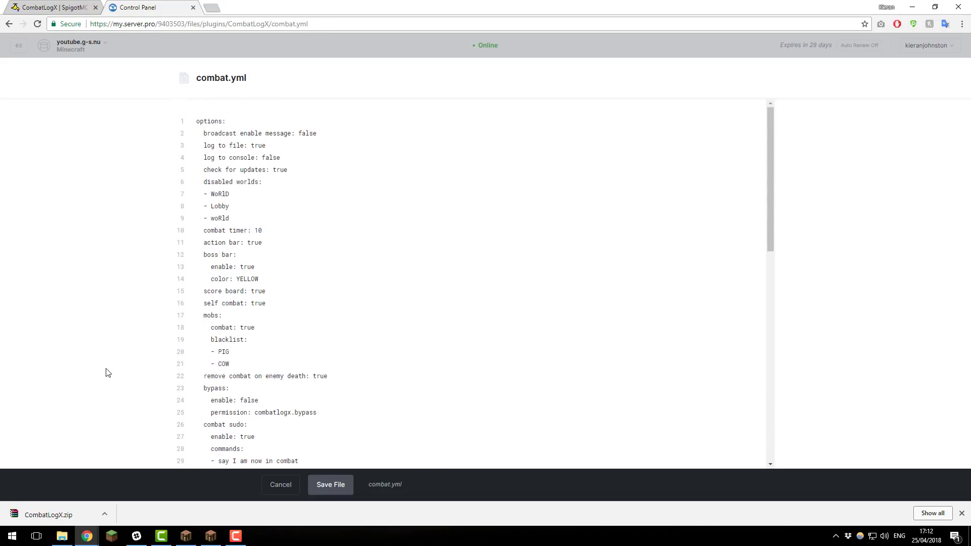
left_click(324, 489)
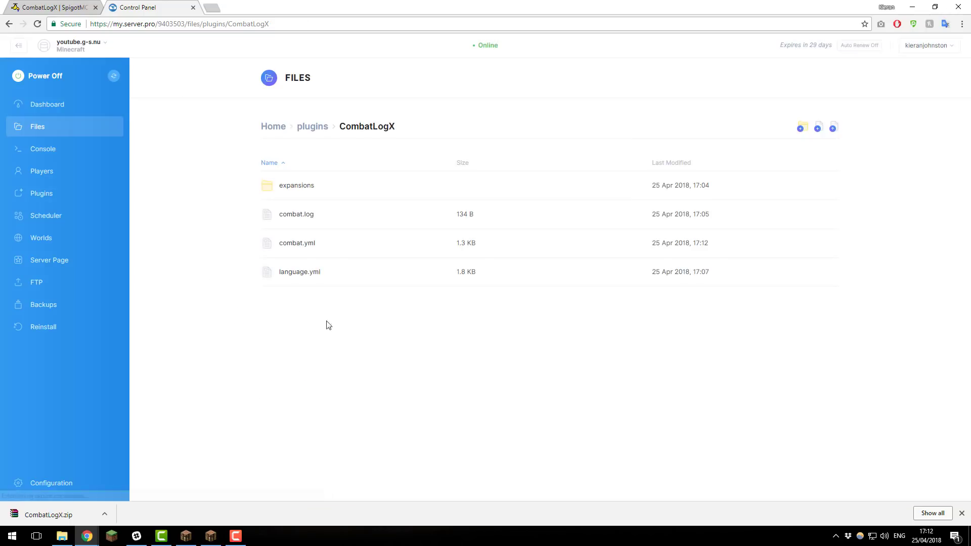
left_click(114, 77)
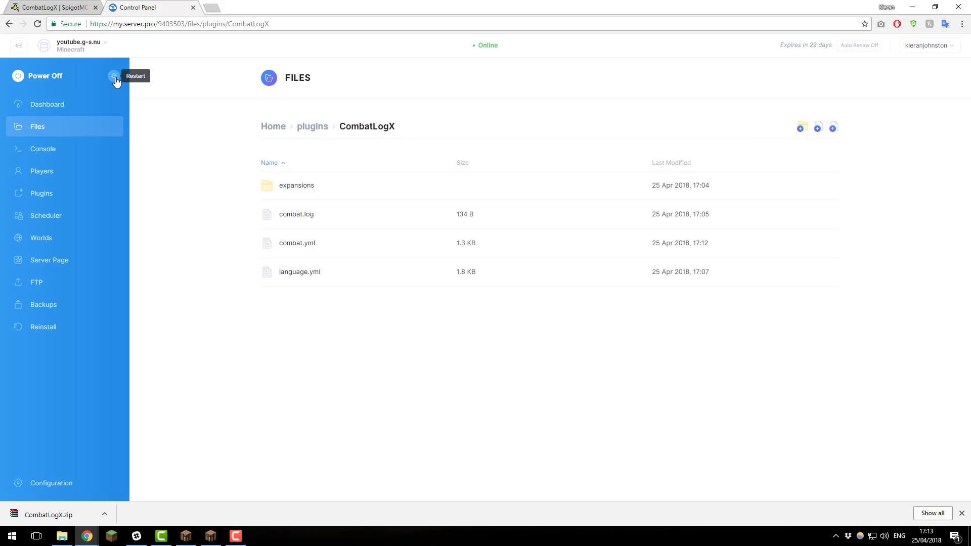
Step: Revisit the CombatLogX page on SpigotMC, then open the Server.pro support contact form at its message field
left_click(65, 7)
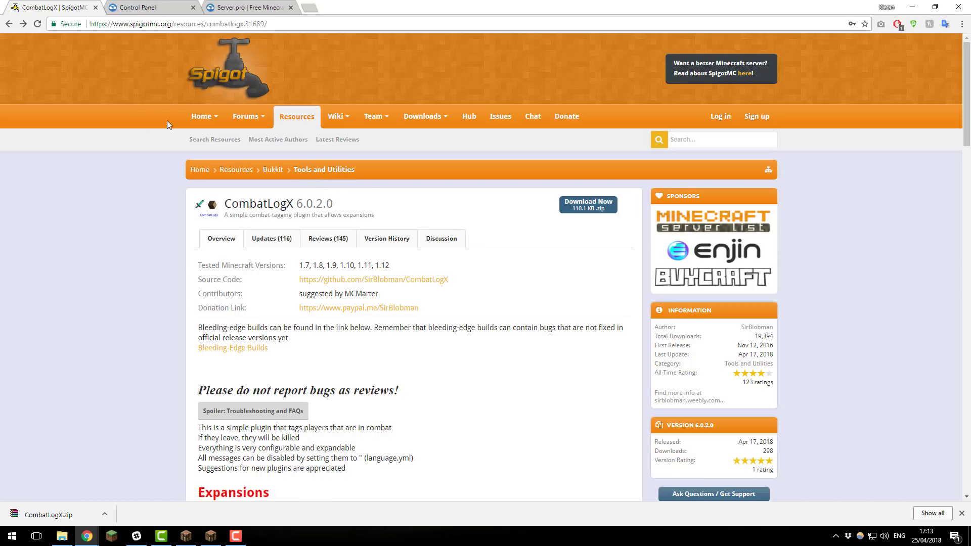
left_click(250, 6)
left_click(471, 61)
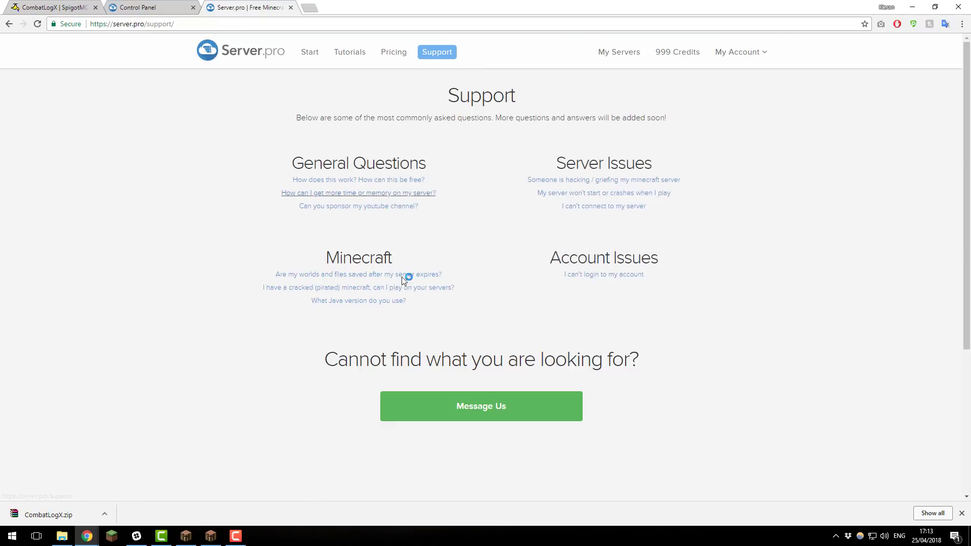
left_click(473, 409)
left_click(378, 247)
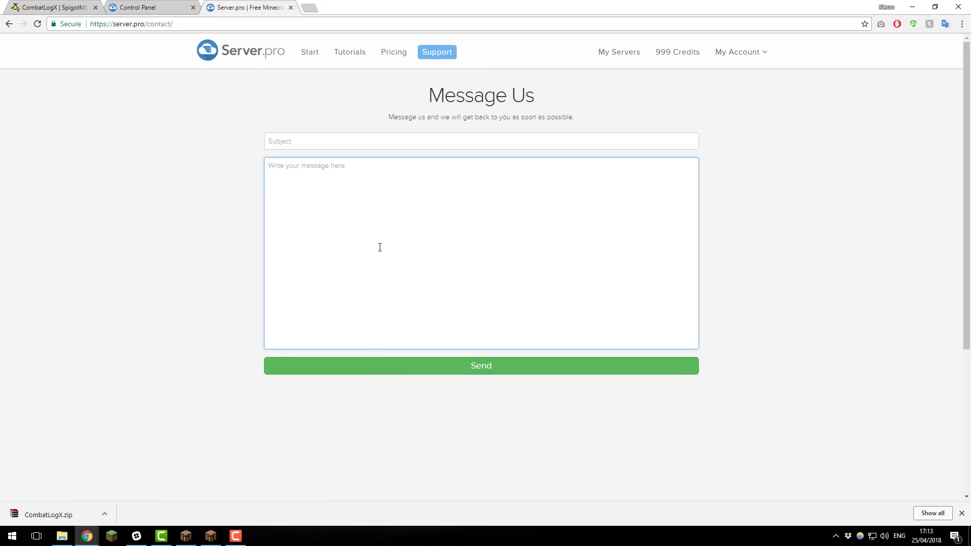